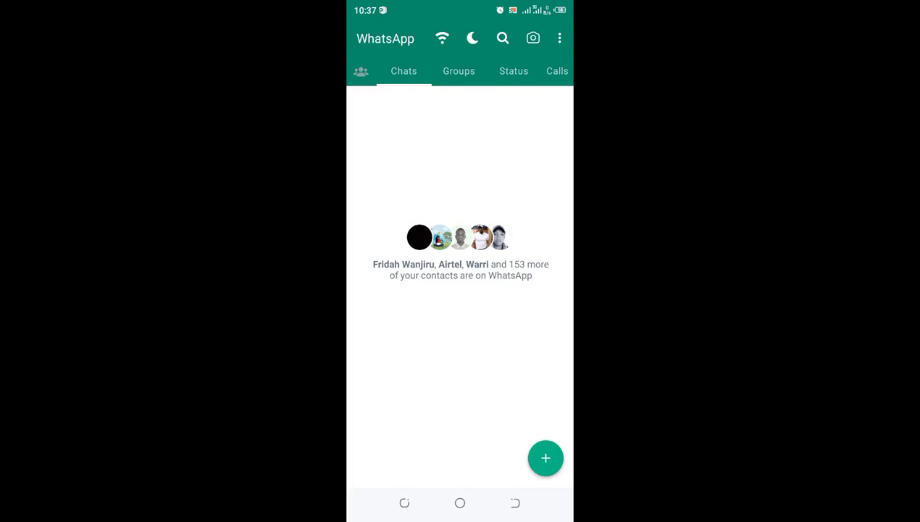
- Go to GBSettings from the three-dot menu and enter Privacy And Security
left_click(560, 38)
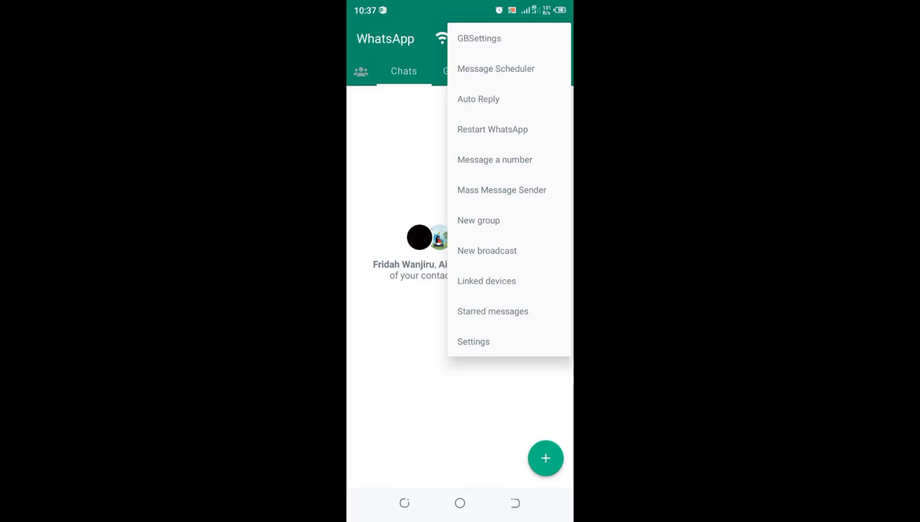
left_click(479, 38)
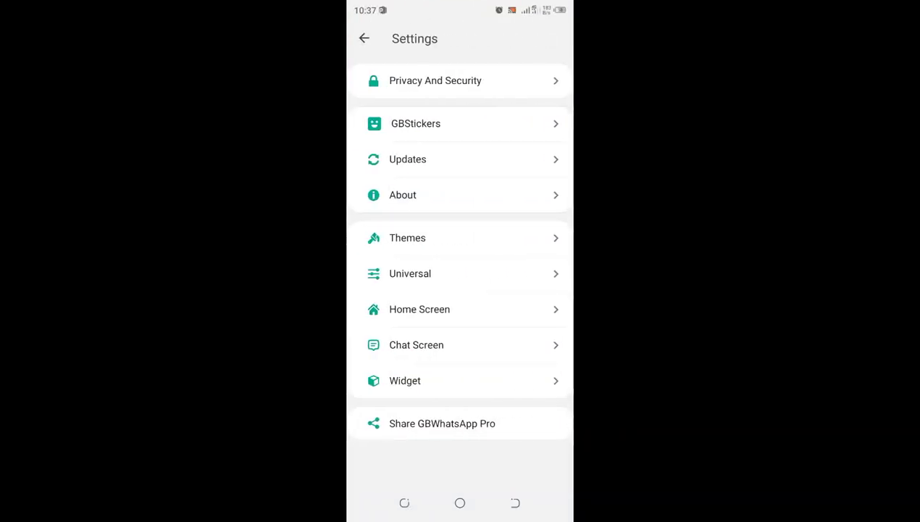
left_click(464, 80)
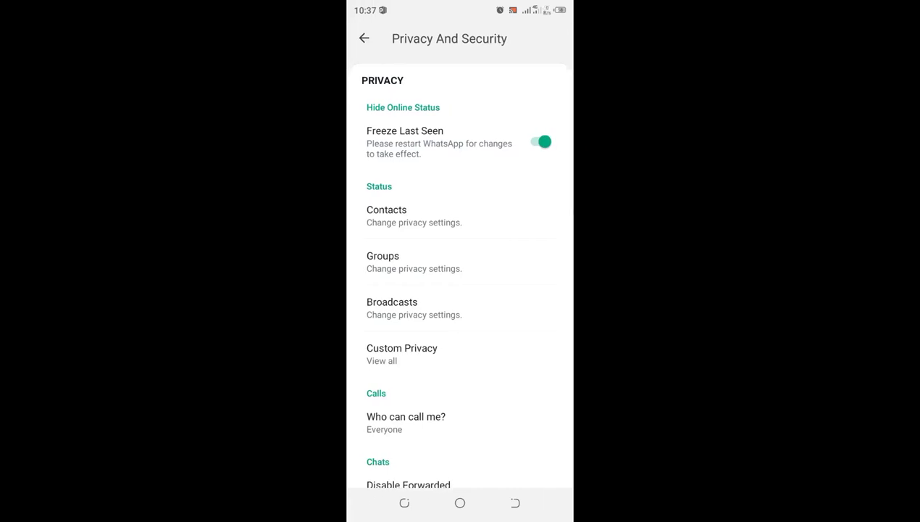
- Switch the Freeze Last Seen toggle off, then review the privacy options list
left_click(542, 141)
scroll(460, 276, "down", 3)
scroll(461, 275, "up", 3)
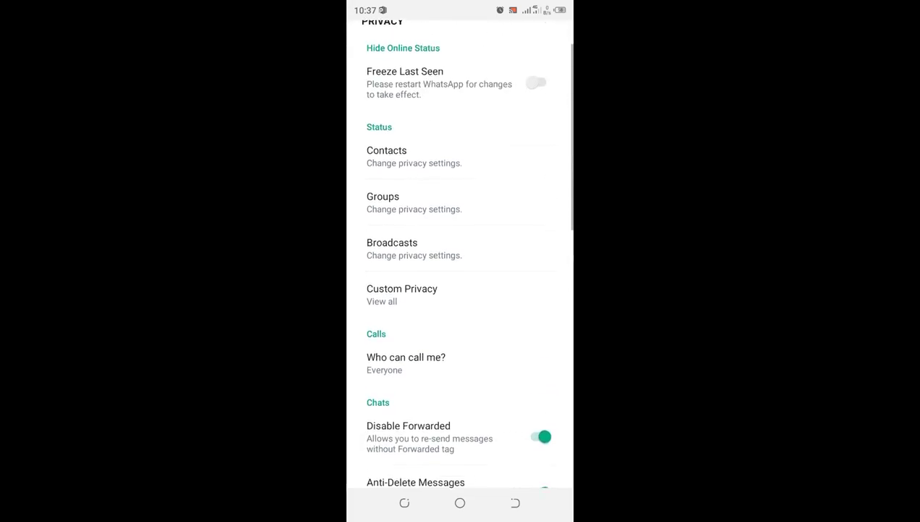
scroll(461, 275, "down", 5)
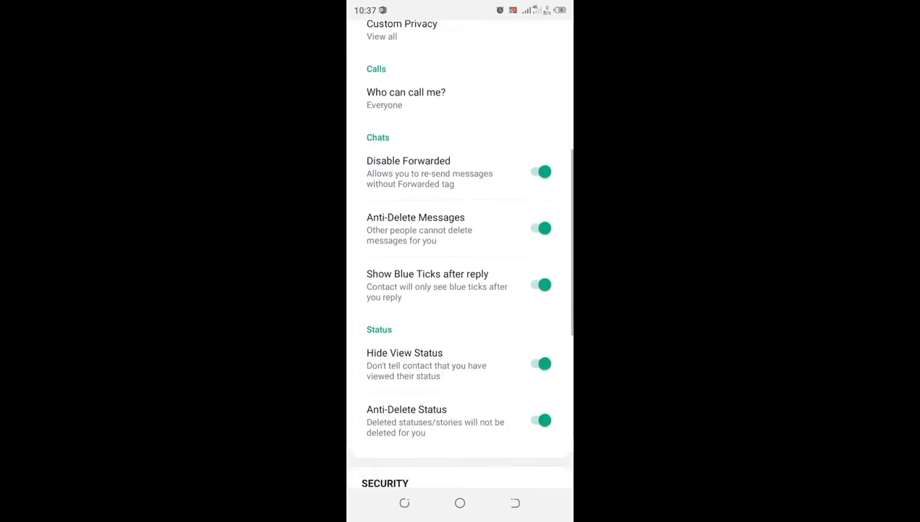
scroll(460, 275, "up", 2)
scroll(460, 275, "down", 5)
scroll(461, 276, "up", 8)
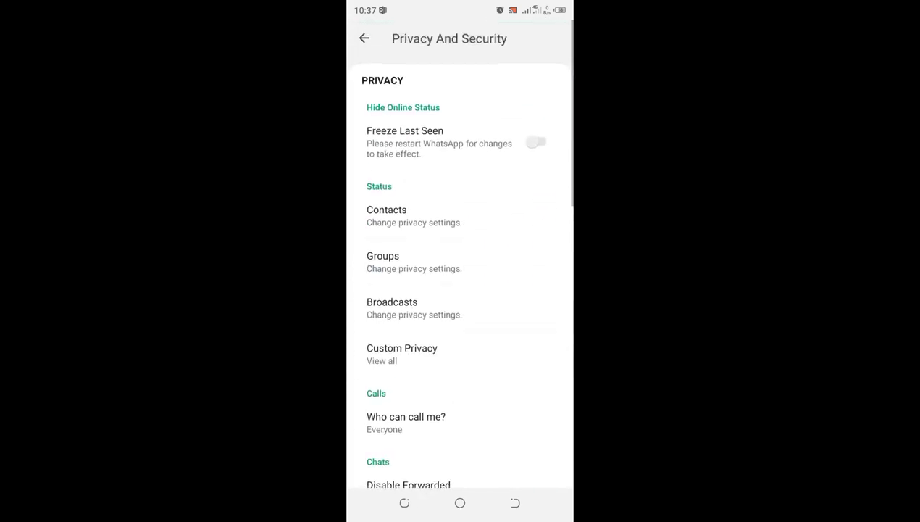
scroll(460, 275, "down", 3)
scroll(460, 275, "up", 3)
scroll(460, 275, "down", 8)
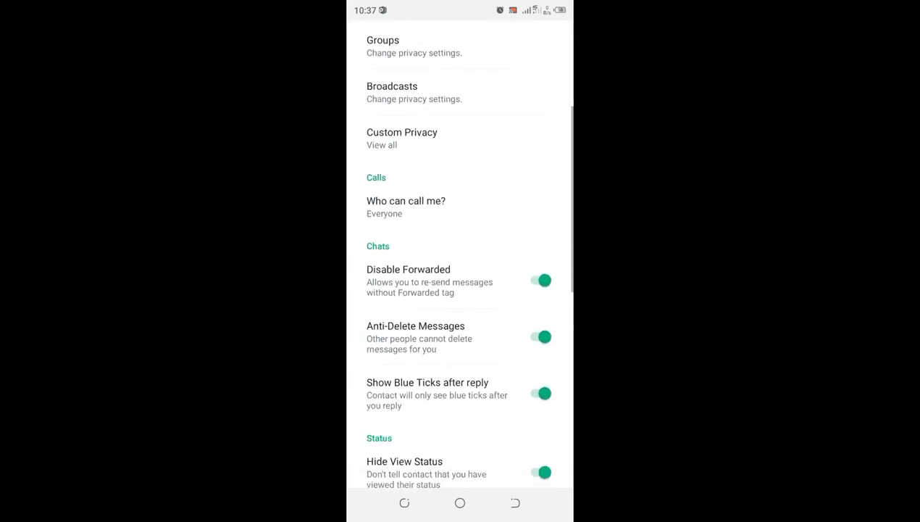
scroll(460, 275, "down", 4)
scroll(460, 275, "up", 8)
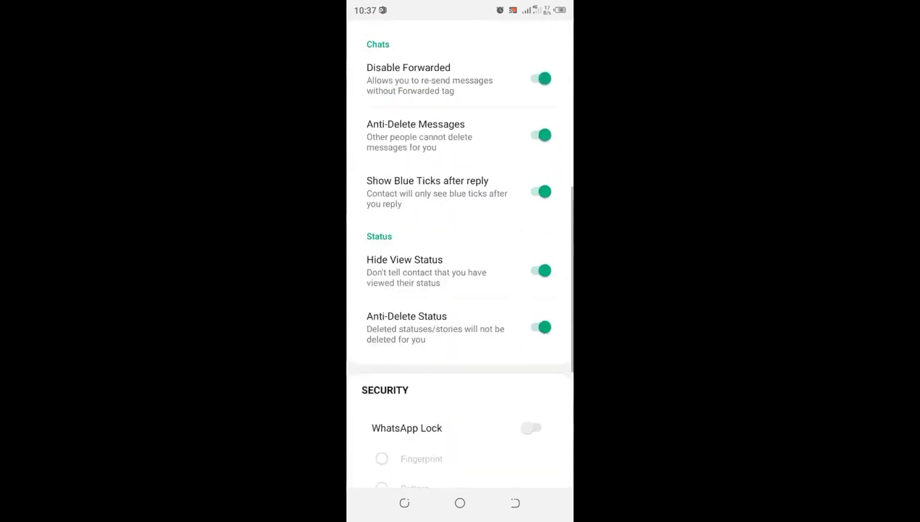
scroll(461, 275, "up", 2)
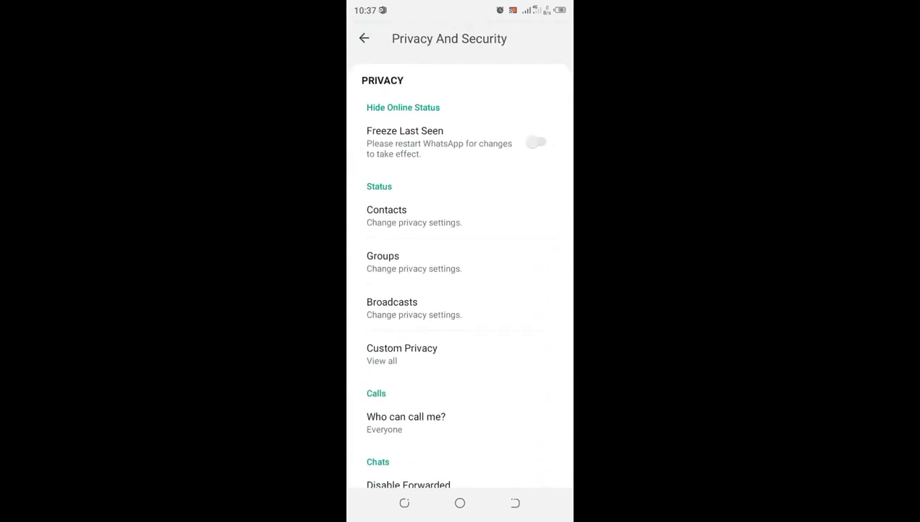
- Under Contacts, uncheck Hide blue ticks, second tick, blue microphone and typing/recording, then confirm
left_click(406, 216)
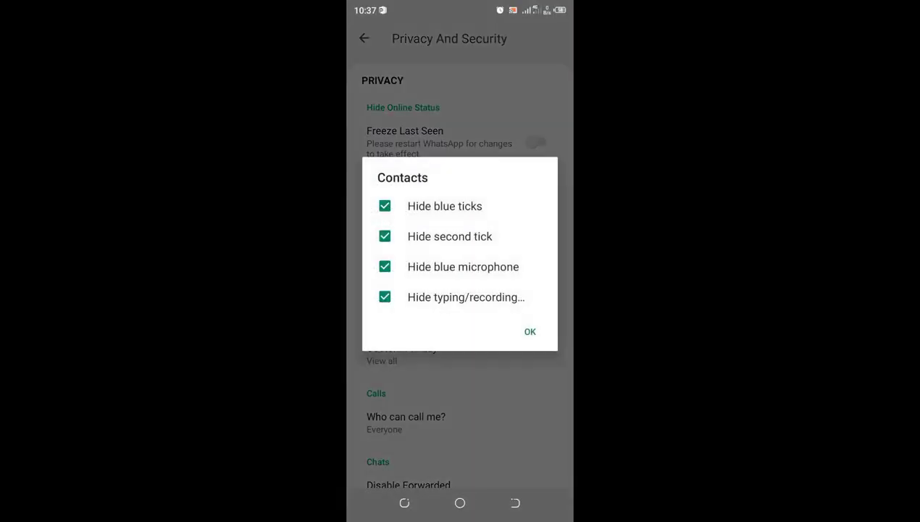
left_click(530, 331)
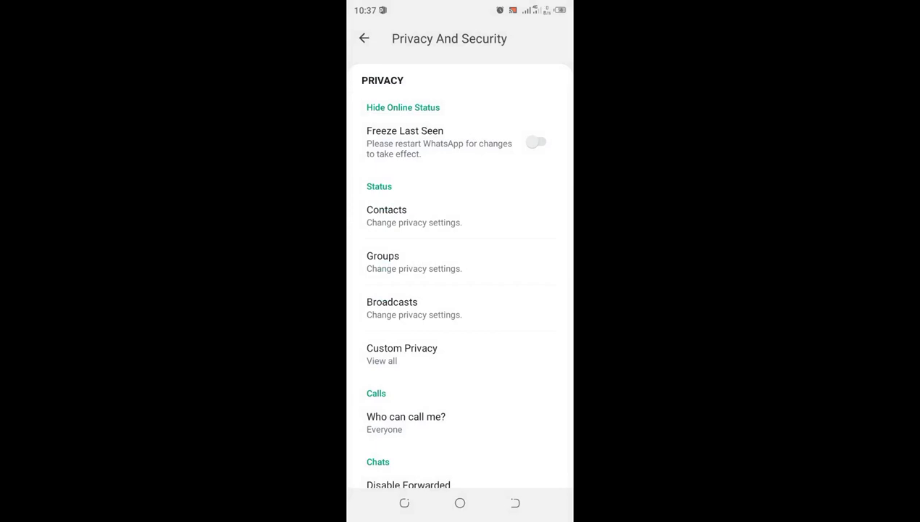
left_click(406, 216)
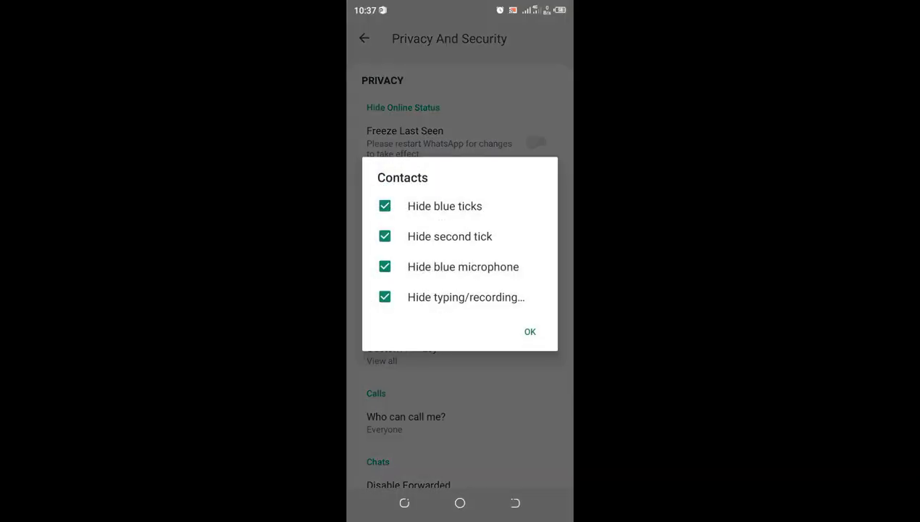
left_click(385, 206)
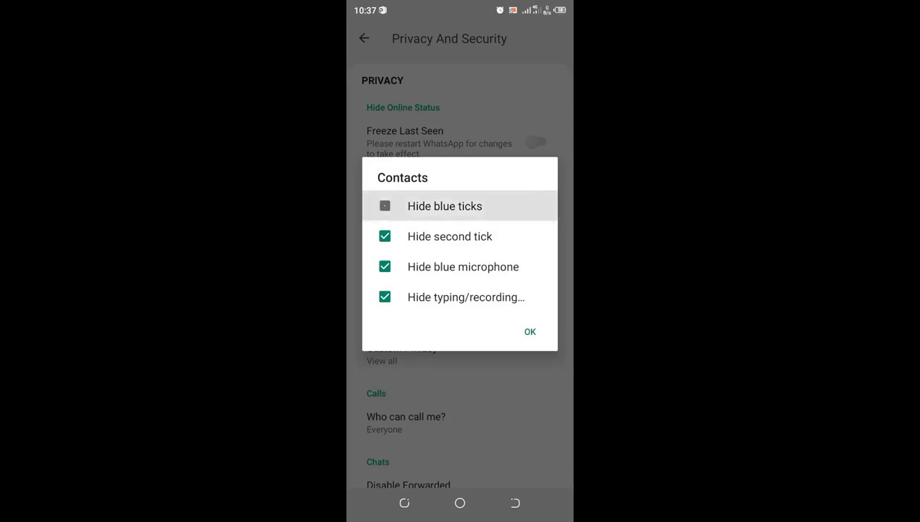
left_click(385, 236)
left_click(385, 267)
left_click(385, 297)
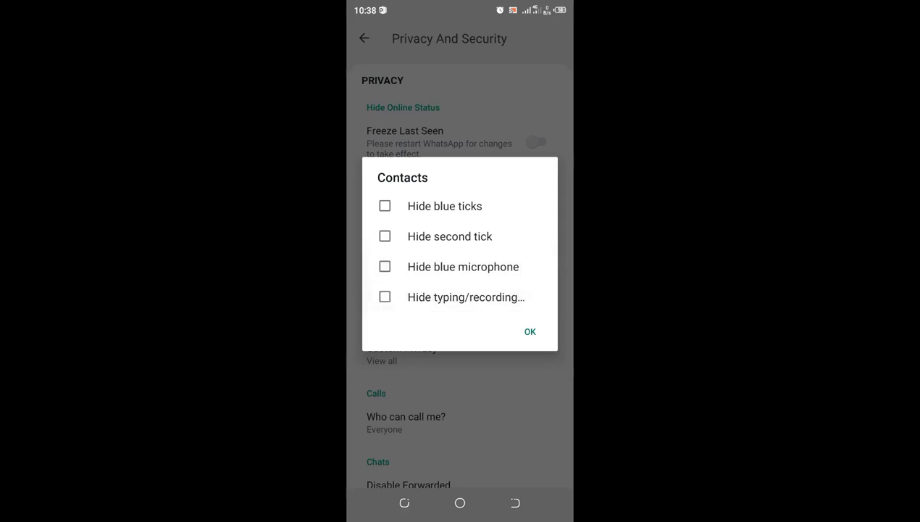
left_click(530, 332)
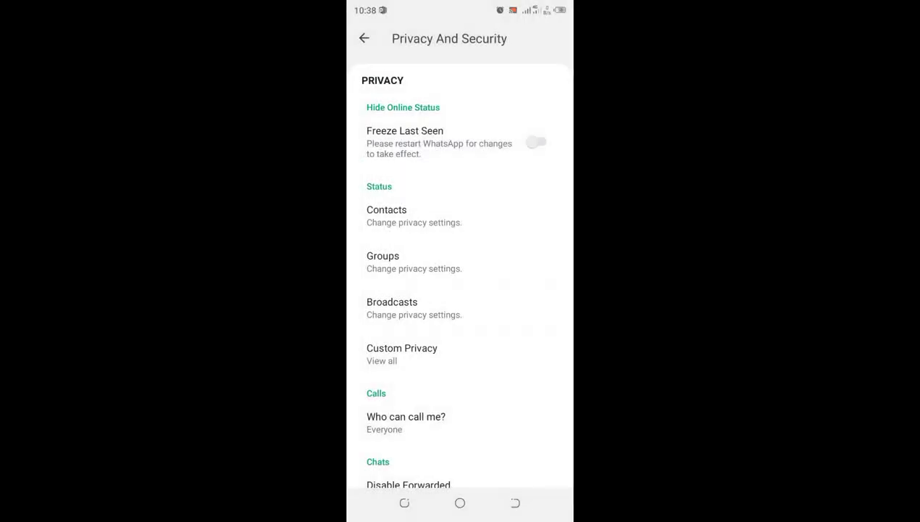
- Scroll to the Chats section and switch off Show Blue Ticks after reply
scroll(461, 275, "down", 5)
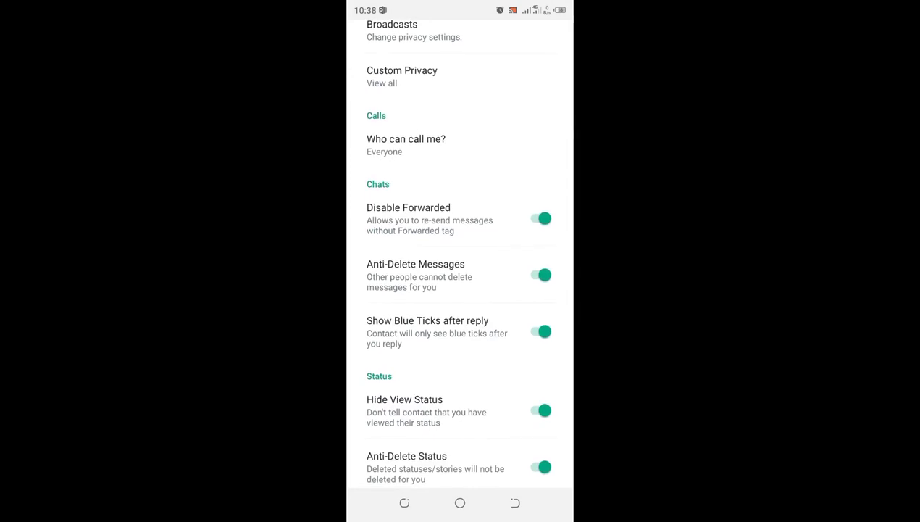
left_click(460, 331)
scroll(460, 253, "down", 5)
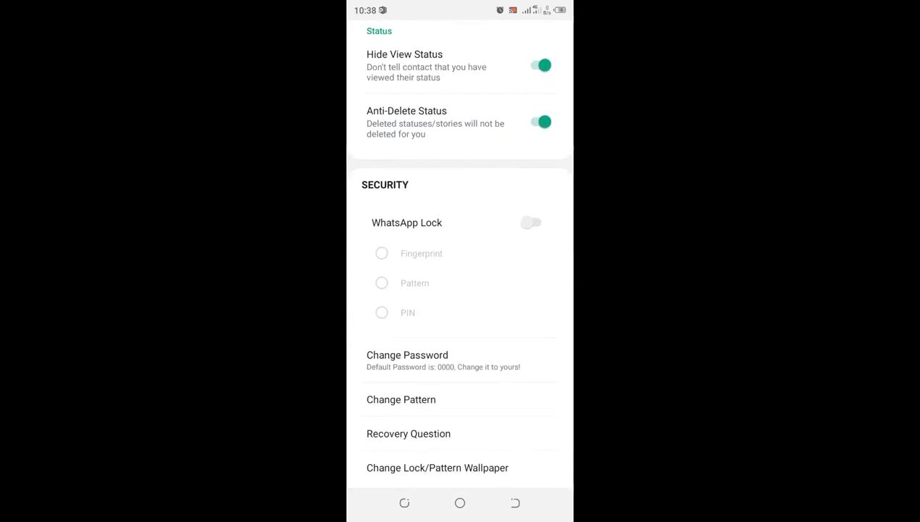
scroll(460, 261, "up", 5)
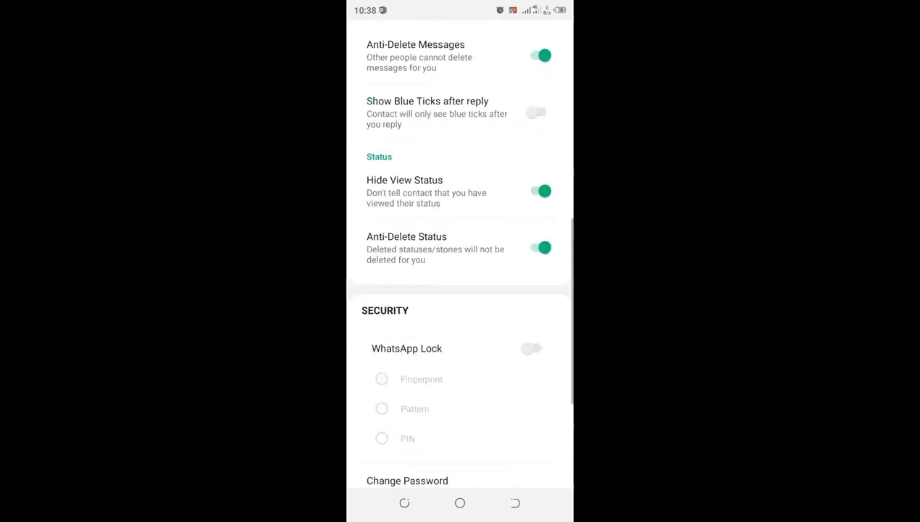